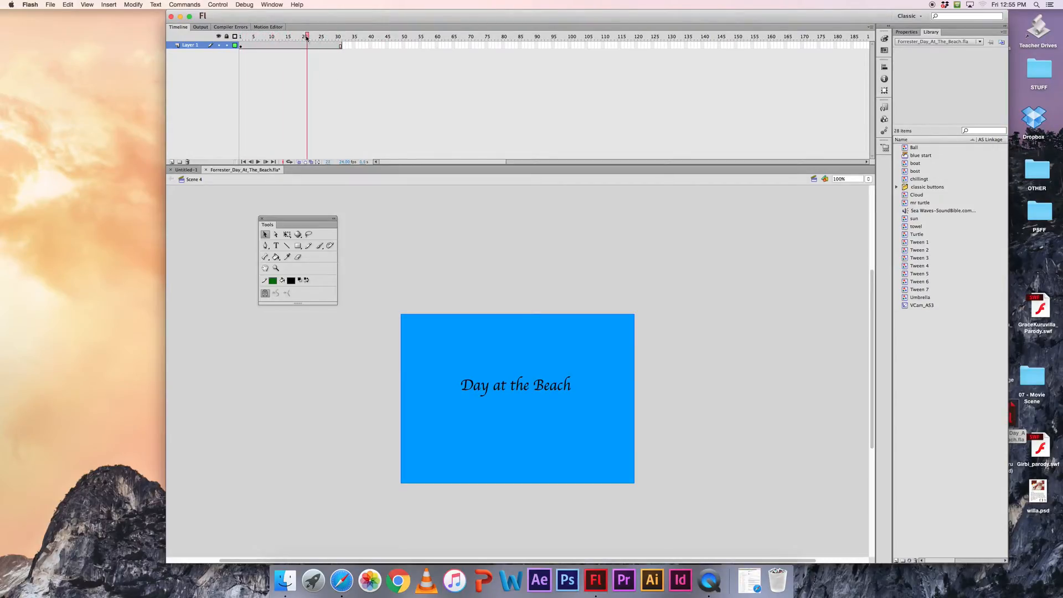
Step: Insert a keyframe at frame 31, the last frame of Layer 1
{"action": "left_click", "coordinate": [340, 45]}
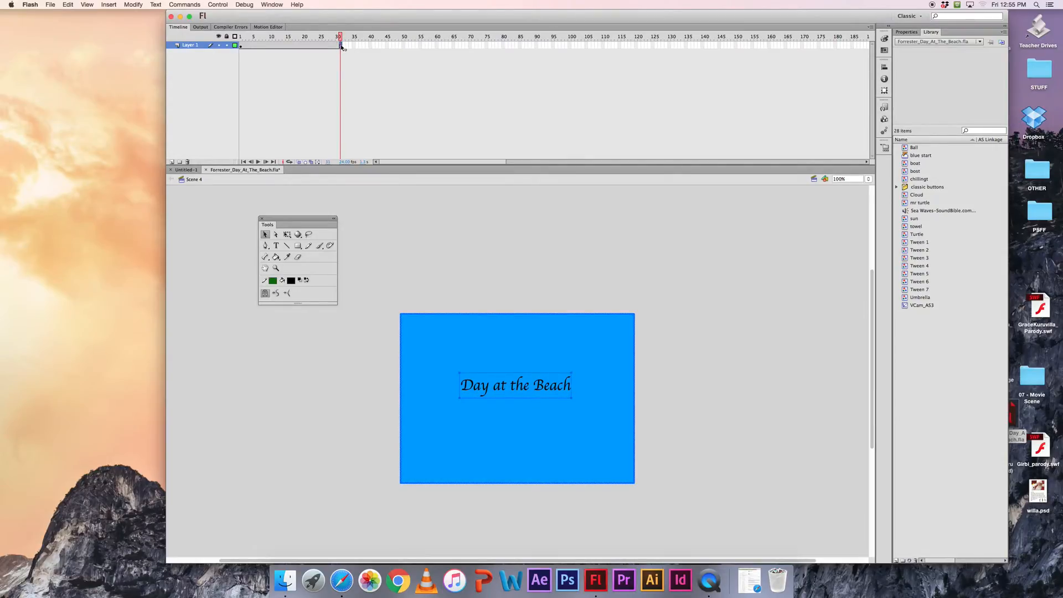
{"action": "right_click", "coordinate": [341, 47]}
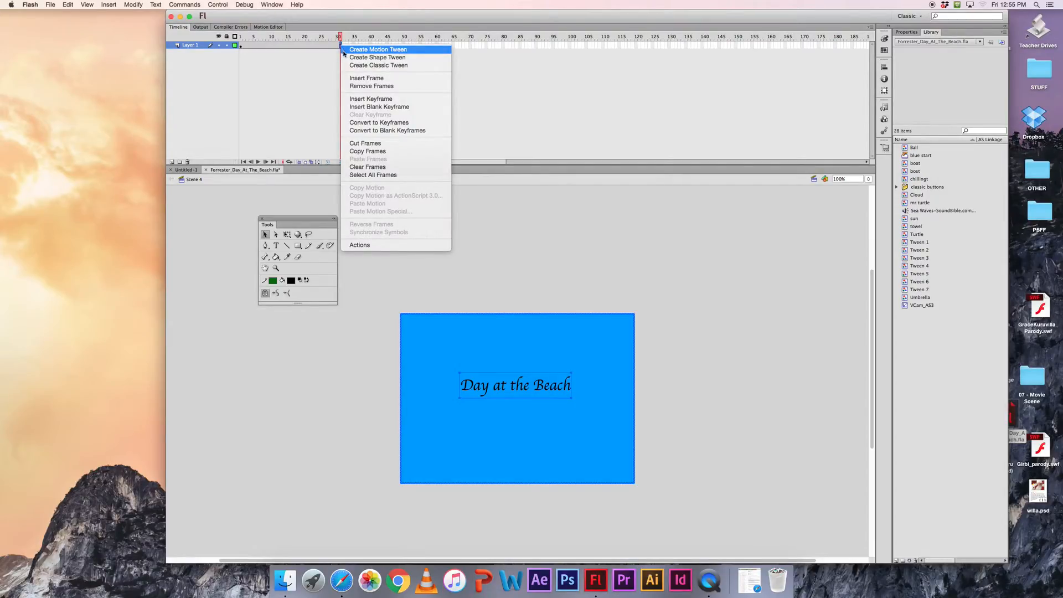
{"action": "left_click", "coordinate": [361, 100]}
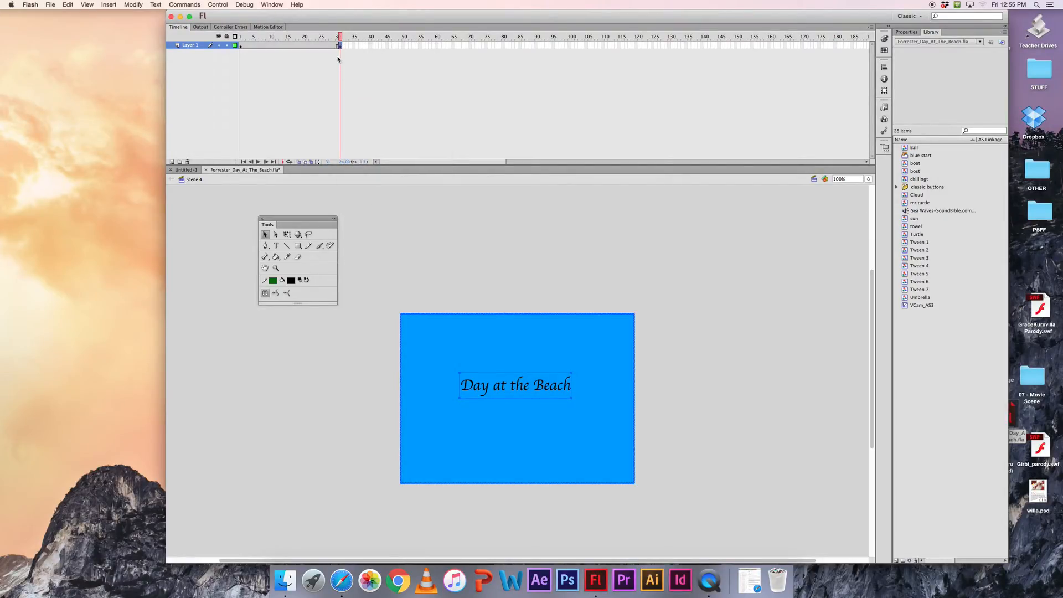
Step: Add a stop action to the keyframe at frame 31 of Layer 1 and test the movie
{"action": "left_click_drag", "start_coordinate": [370, 27], "coordinate": [310, 20]}
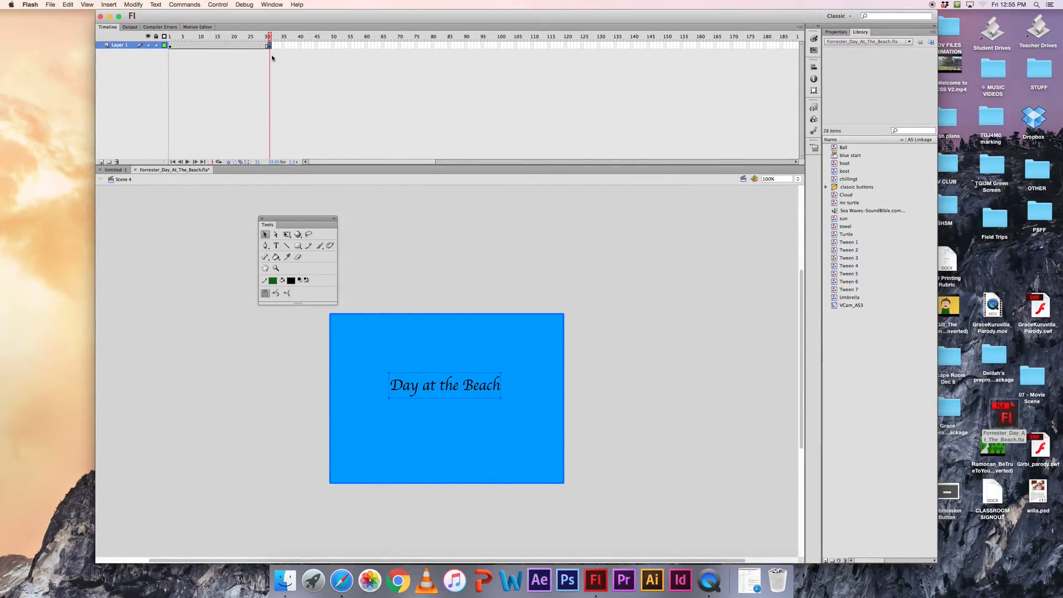
{"action": "left_click", "coordinate": [271, 4]}
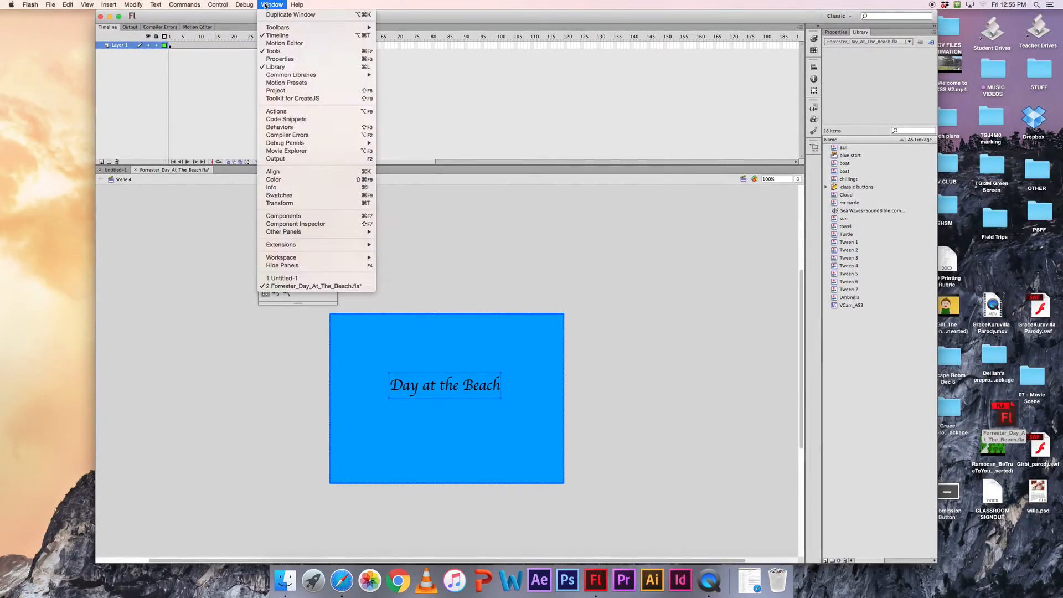
{"action": "left_click", "coordinate": [283, 113]}
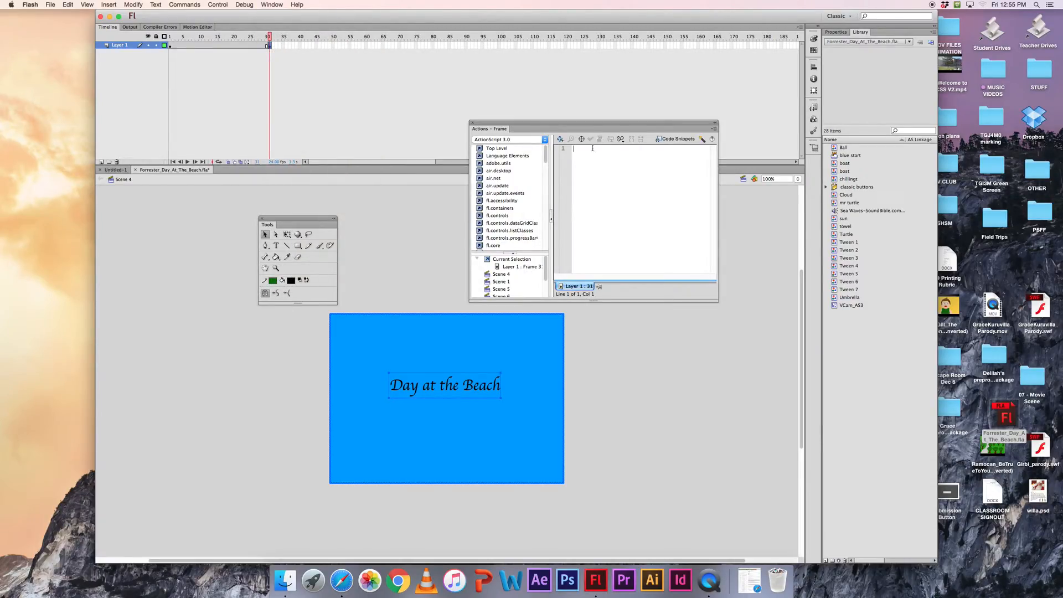
{"action": "type", "text": "stop("}
{"action": "left_click", "coordinate": [471, 122]}
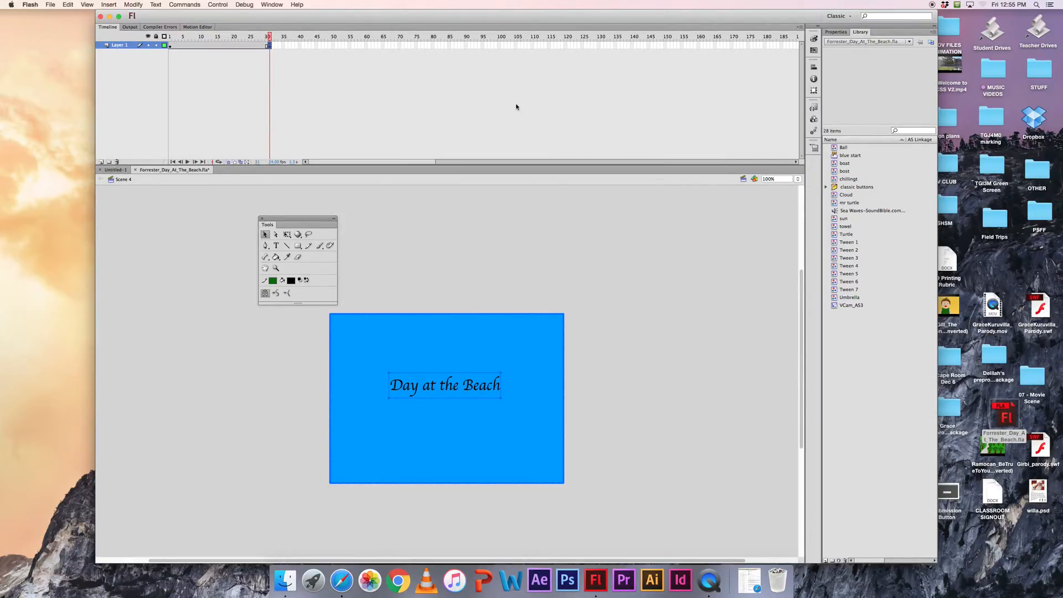
{"action": "key", "text": "super+Return"}
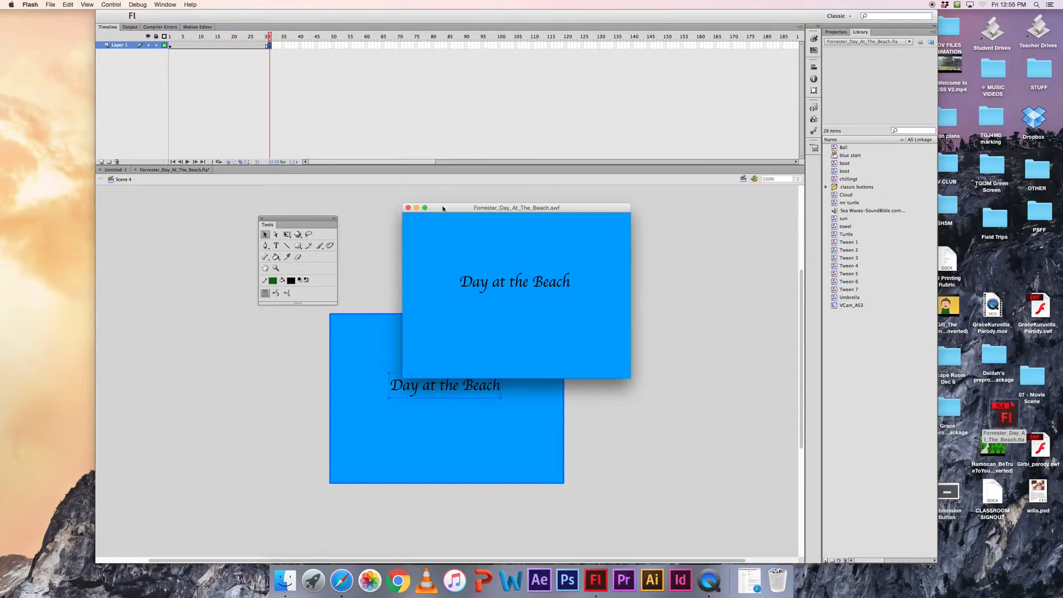
{"action": "left_click", "coordinate": [408, 208]}
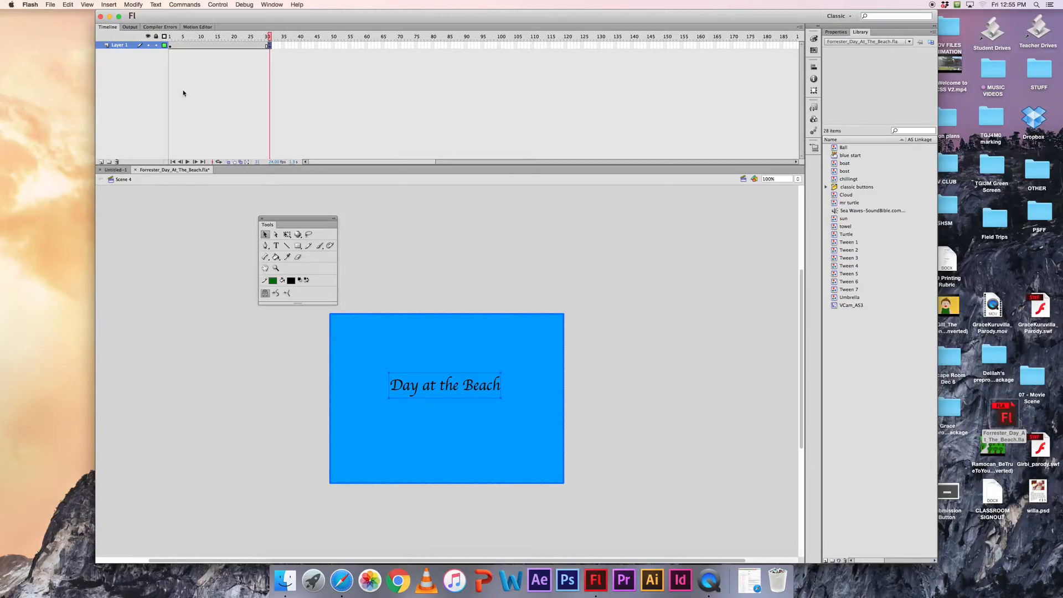
Step: Add a new layer above Layer 1 and name it "button"
{"action": "left_click", "coordinate": [100, 161]}
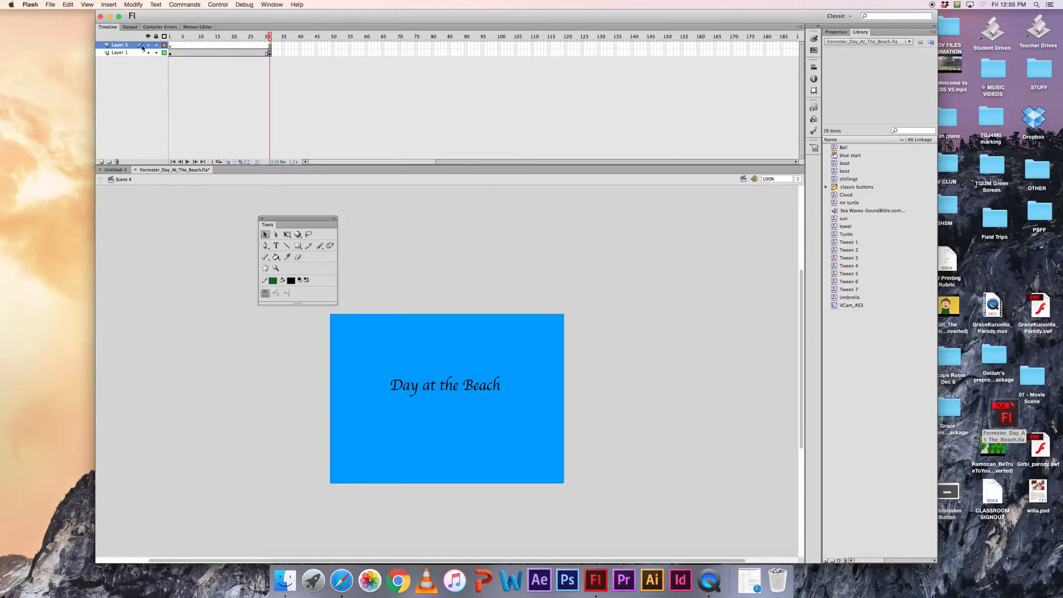
{"action": "double_click", "coordinate": [121, 45]}
{"action": "type", "text": "button"}
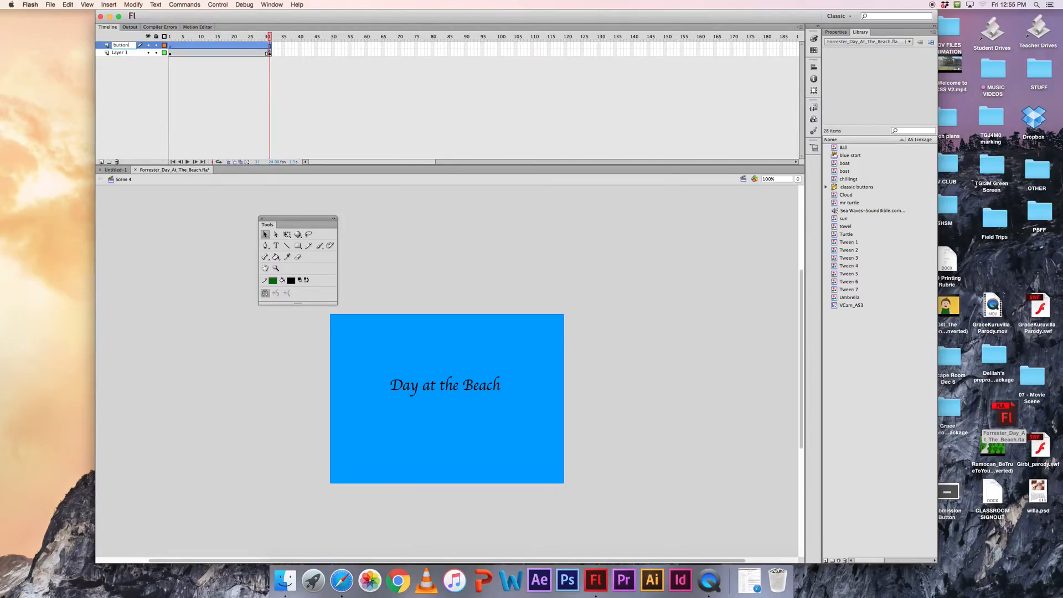
{"action": "key", "text": "Return"}
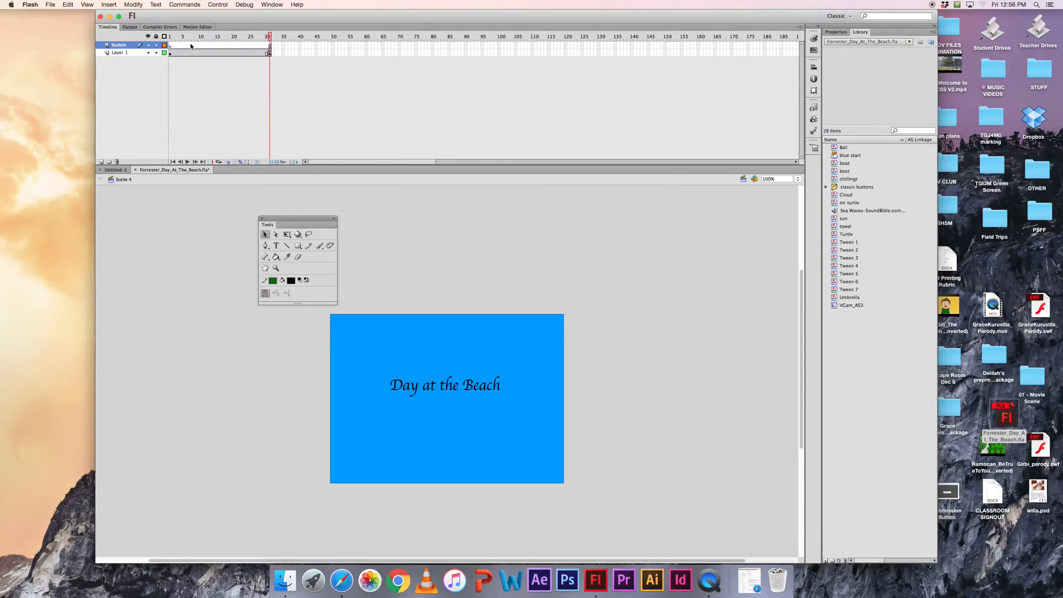
Step: Place the red arcade button from the common Buttons library below the title on frame 1 of the button layer
{"action": "left_click", "coordinate": [170, 45]}
{"action": "left_click", "coordinate": [271, 5]}
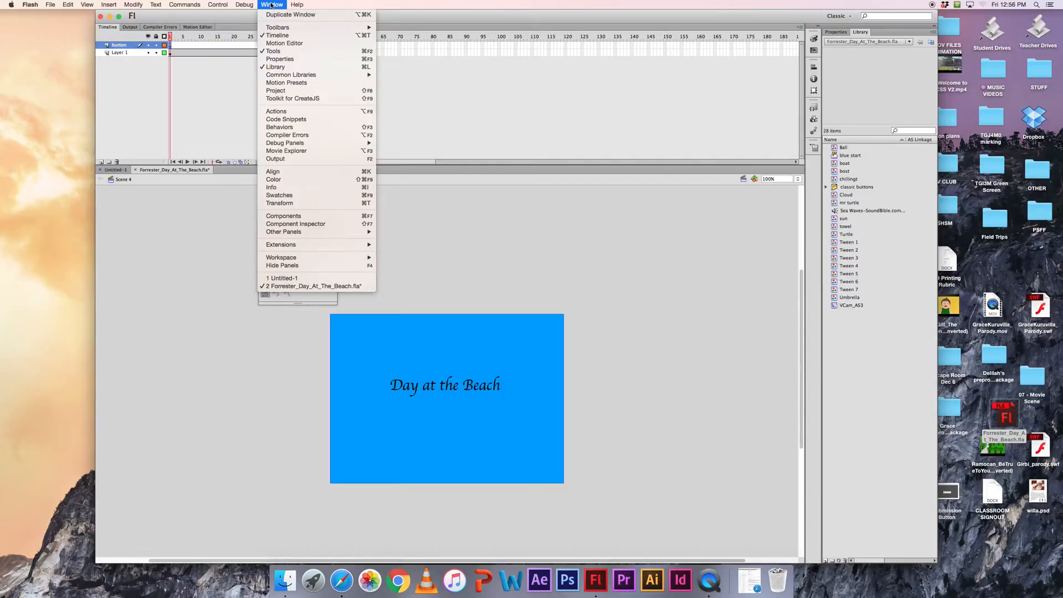
{"action": "mouse_move", "coordinate": [289, 76]}
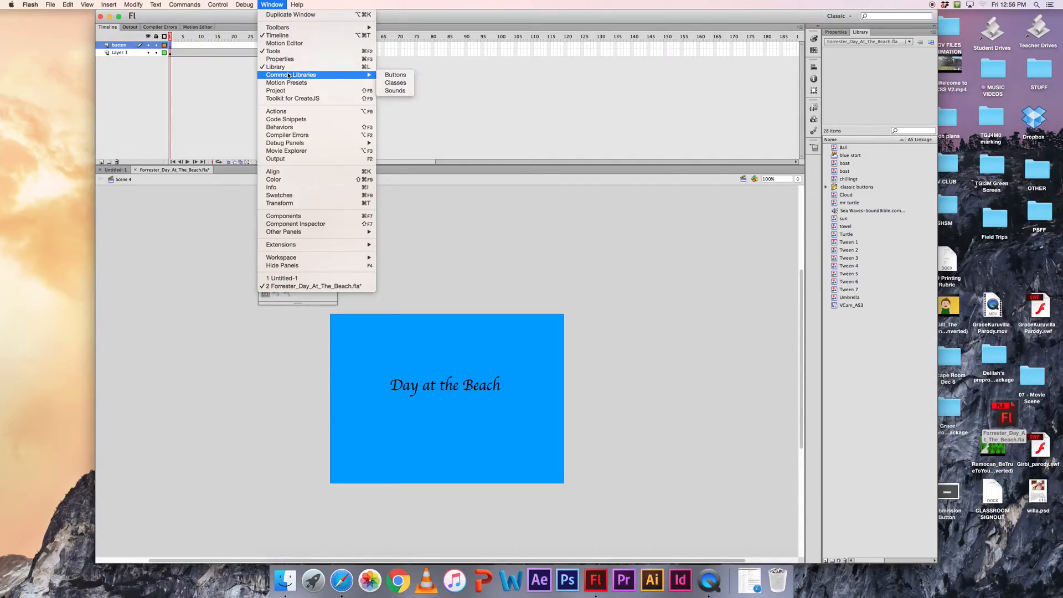
{"action": "left_click", "coordinate": [394, 75]}
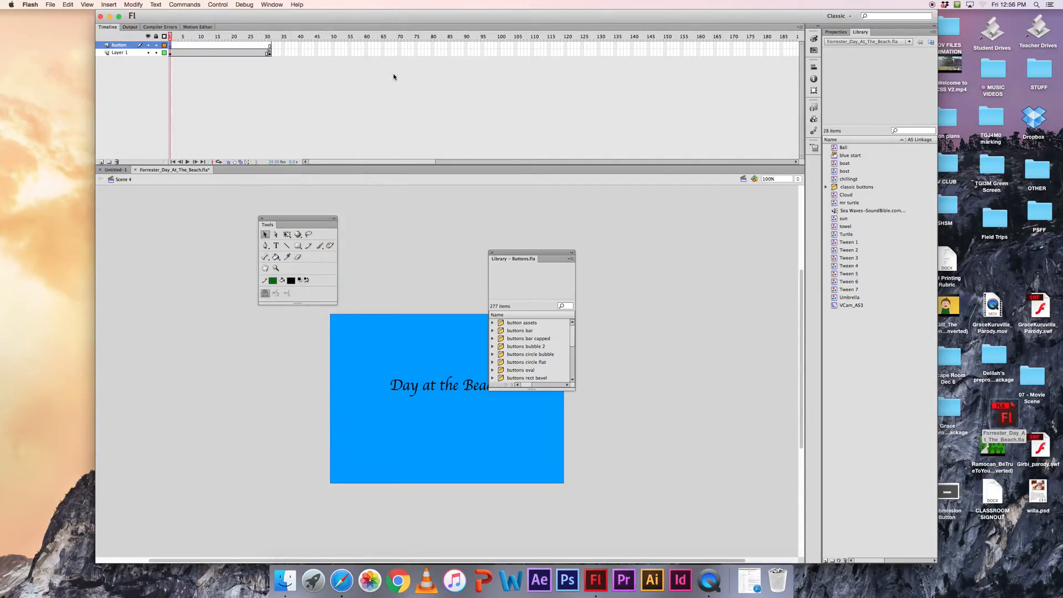
{"action": "left_click", "coordinate": [572, 380]}
{"action": "left_click", "coordinate": [572, 380]}
{"action": "left_click", "coordinate": [573, 379]}
{"action": "left_click", "coordinate": [493, 354]}
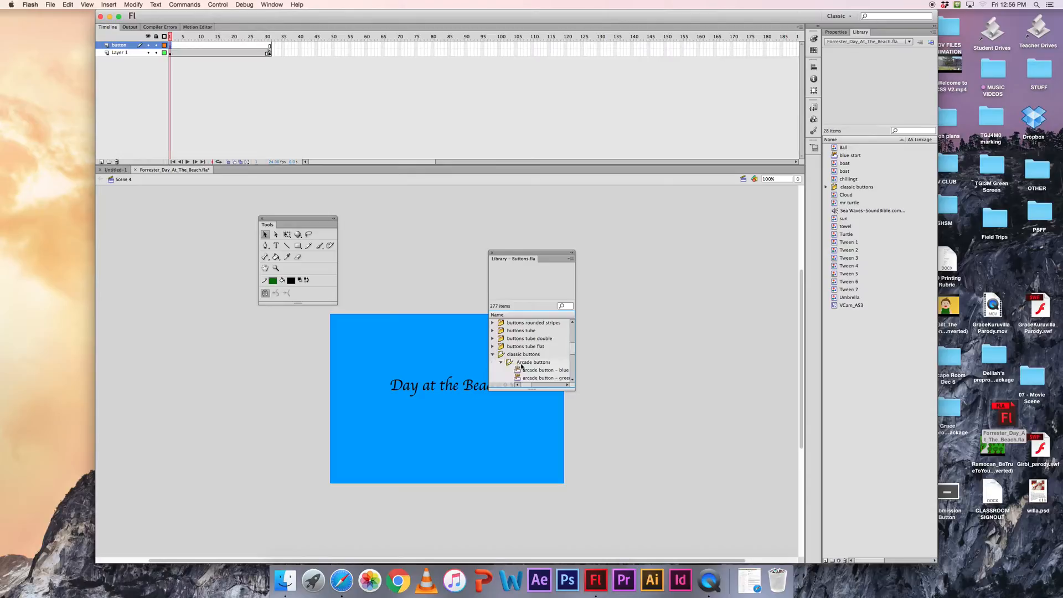
{"action": "scroll", "coordinate": [572, 353], "scroll_direction": "down", "scroll_amount": 3}
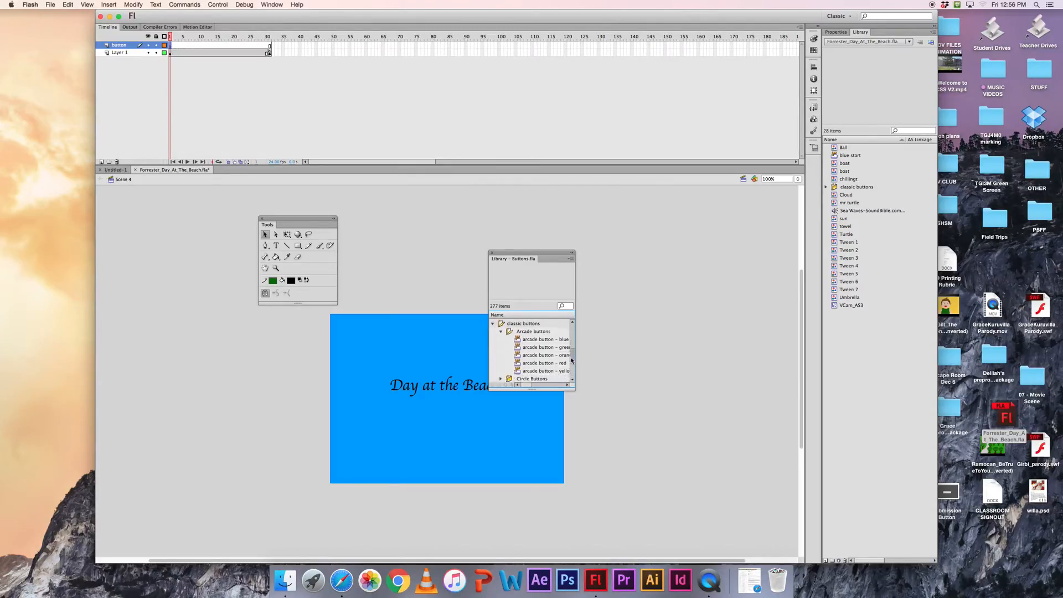
{"action": "left_click", "coordinate": [518, 359]}
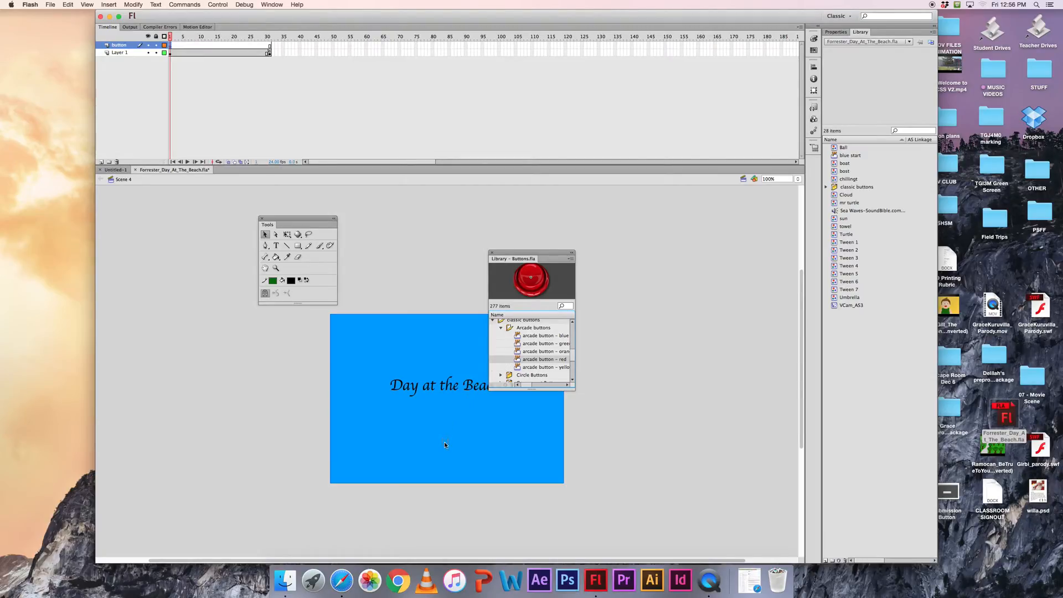
{"action": "left_click_drag", "start_coordinate": [445, 448], "coordinate": [444, 446]}
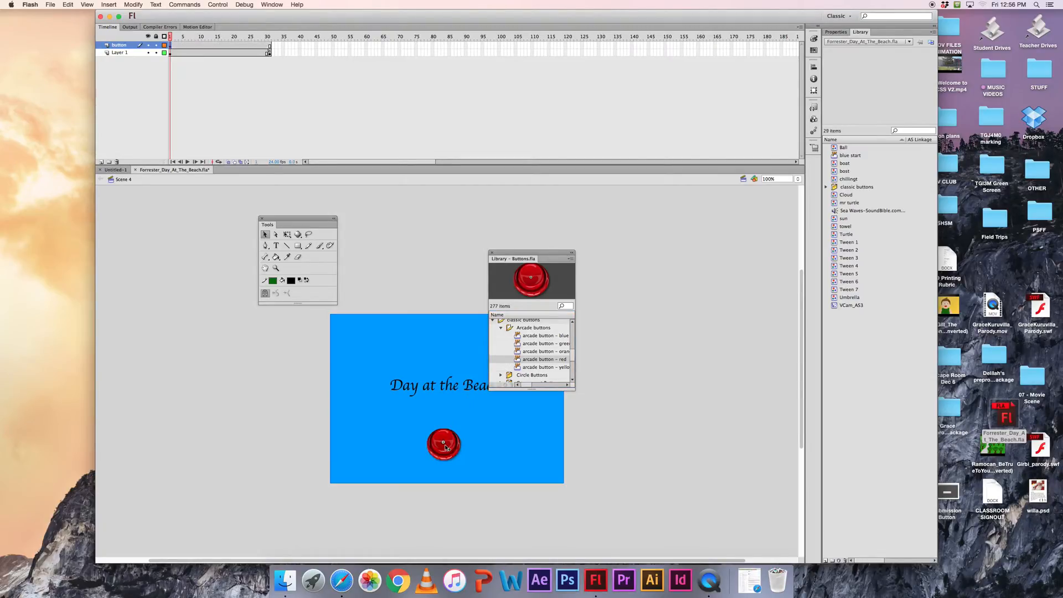
{"action": "left_click", "coordinate": [491, 253]}
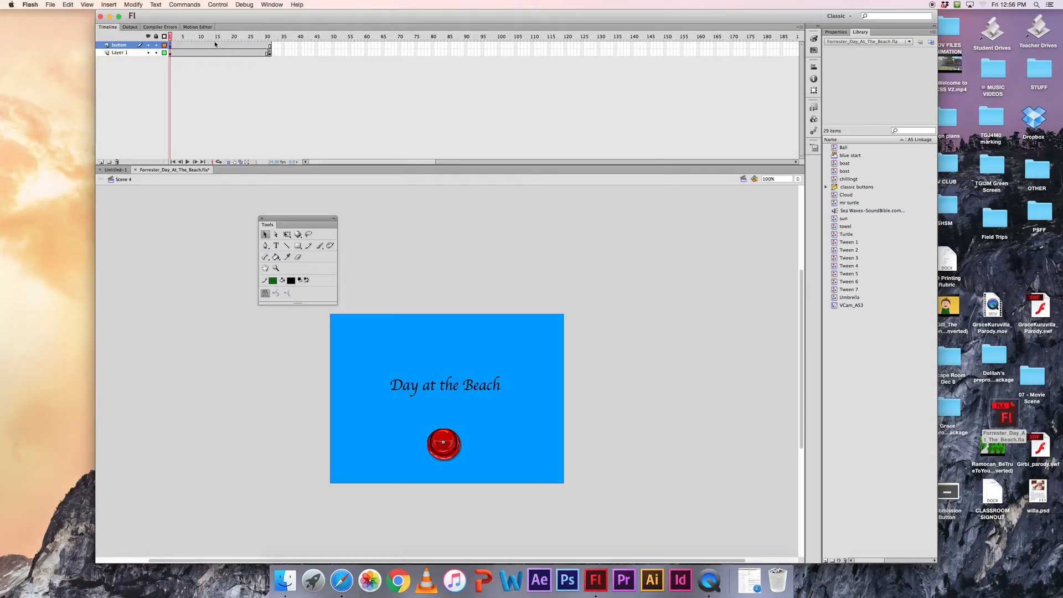
Step: Convert the red button on frame 1 to a Button-type symbol named START
{"action": "left_click_drag", "start_coordinate": [170, 37], "coordinate": [260, 40]}
{"action": "left_click", "coordinate": [170, 47]}
{"action": "left_click", "coordinate": [140, 4]}
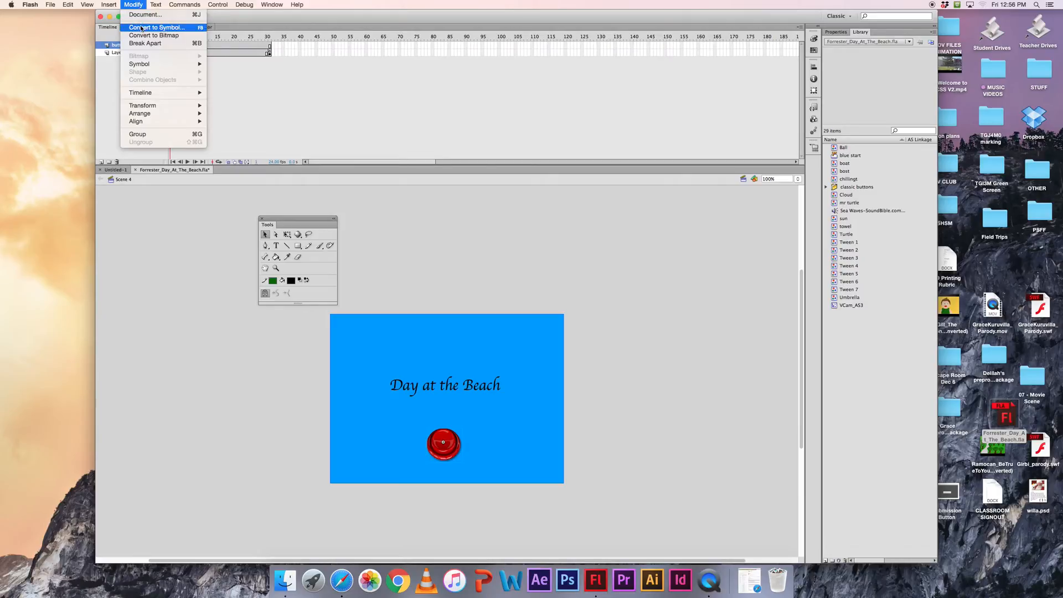
{"action": "left_click", "coordinate": [143, 27]}
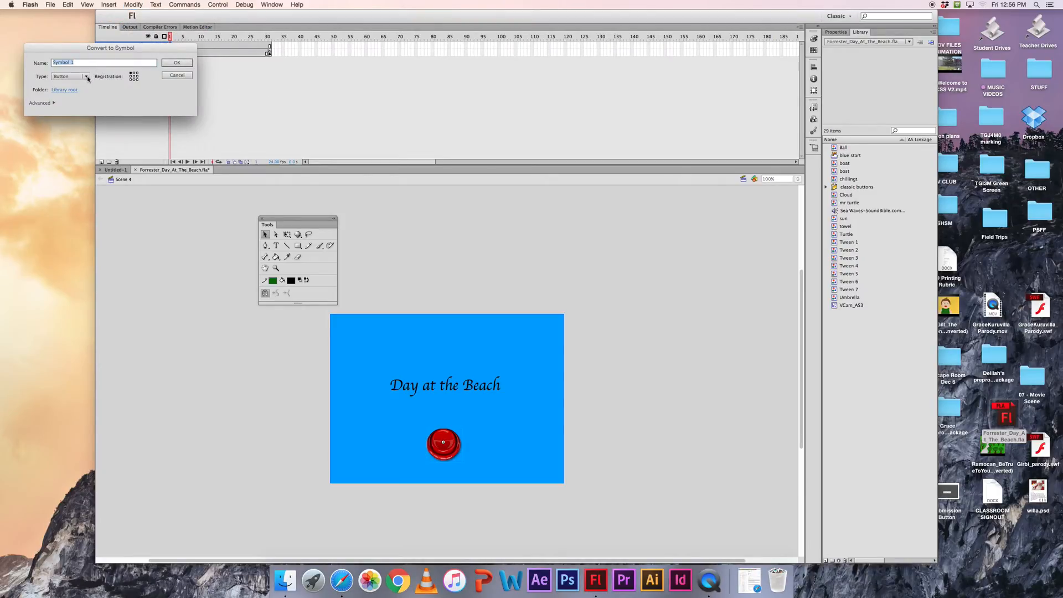
{"action": "type", "text": "START"}
{"action": "left_click", "coordinate": [176, 63]}
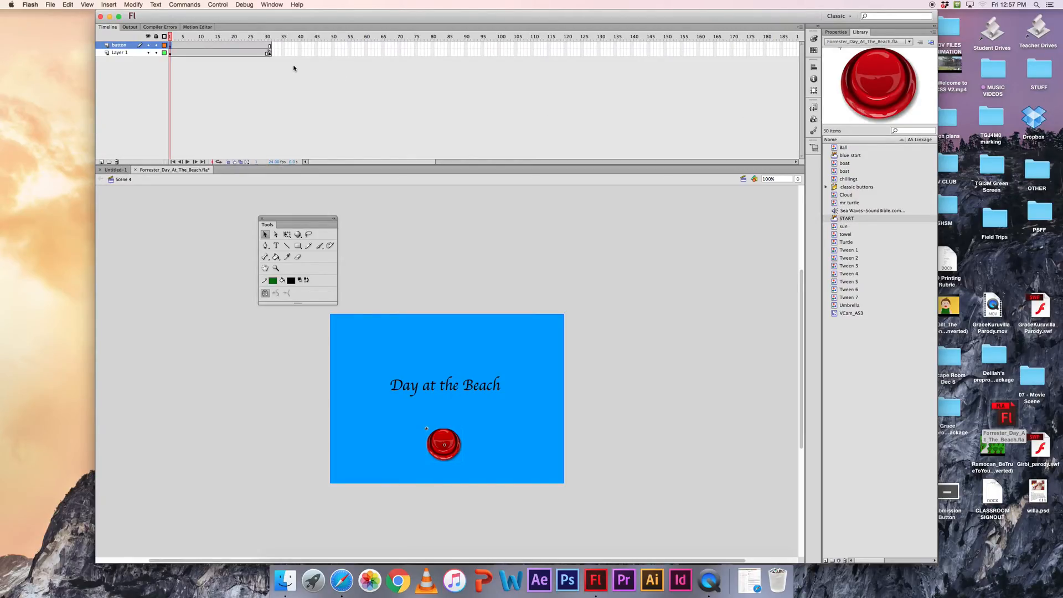
Step: Insert a keyframe at frame 31 of the button layer
{"action": "left_click", "coordinate": [270, 46]}
{"action": "right_click", "coordinate": [271, 47]}
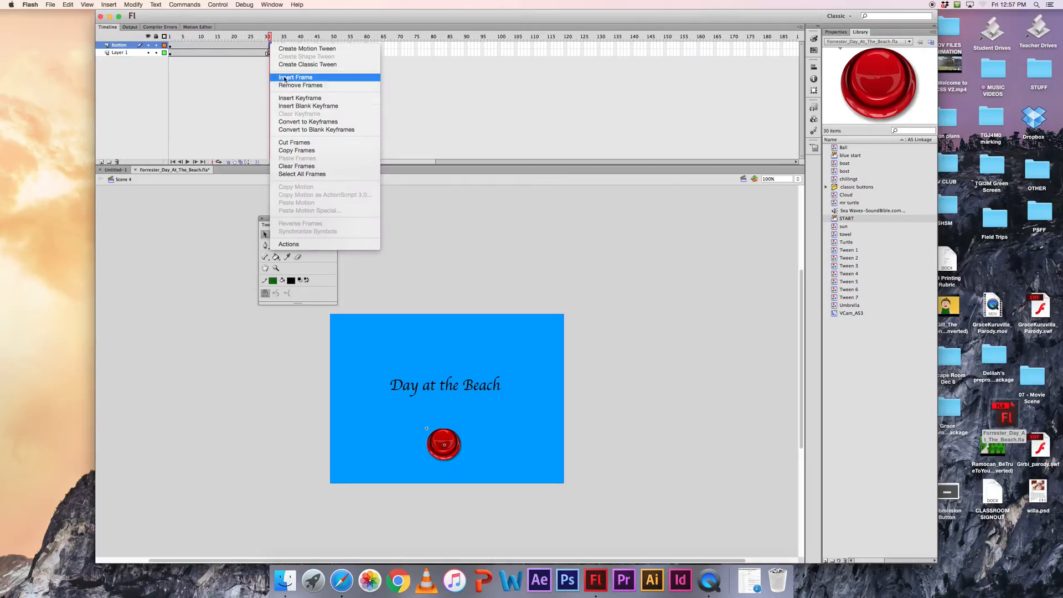
{"action": "left_click", "coordinate": [293, 99]}
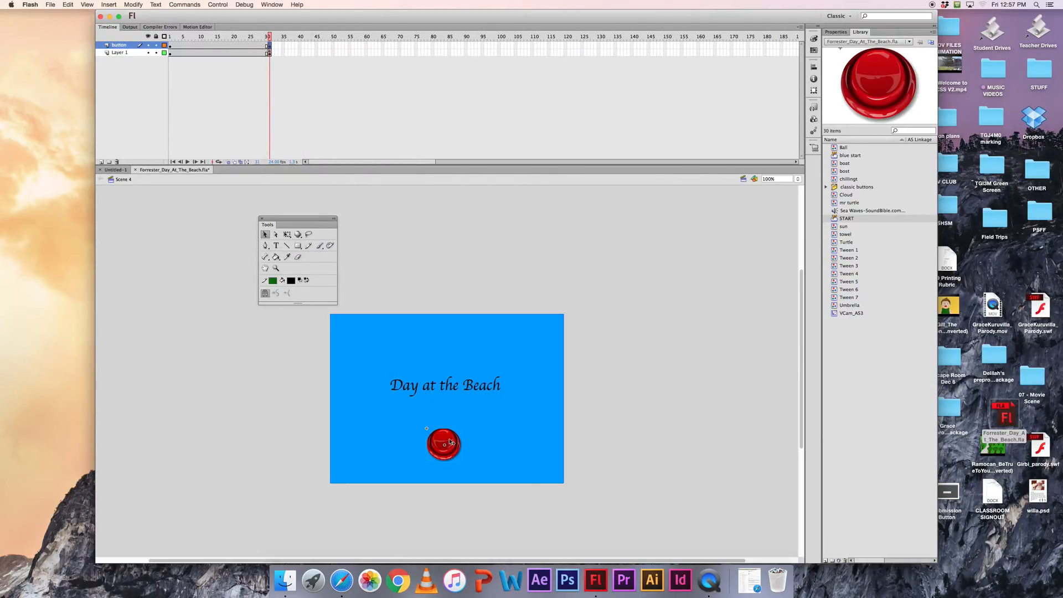
Step: Open the Actions script for frame 31 of the button layer
{"action": "left_click", "coordinate": [271, 4]}
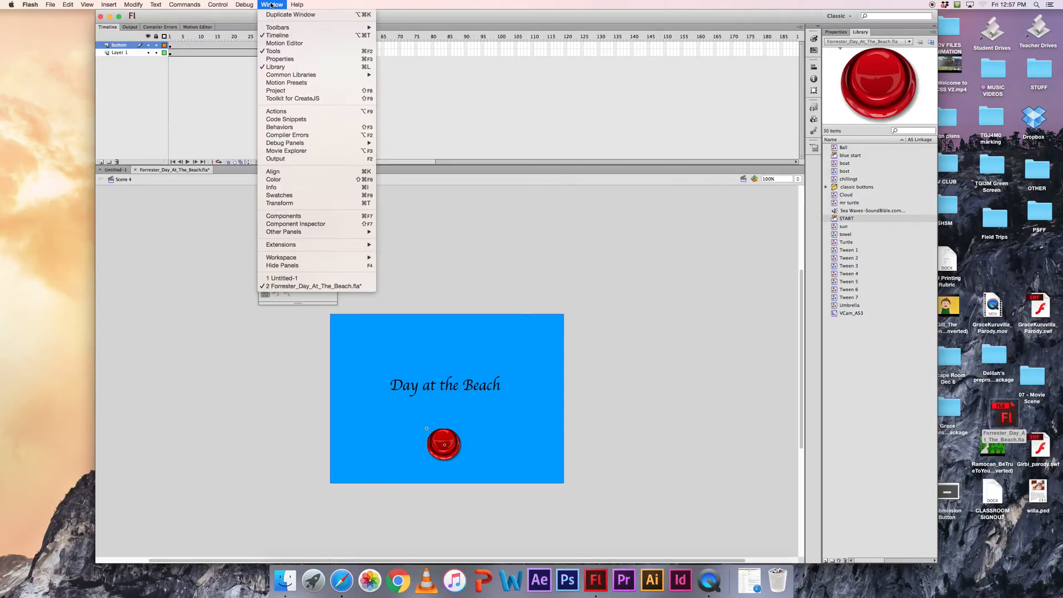
{"action": "left_click", "coordinate": [274, 111]}
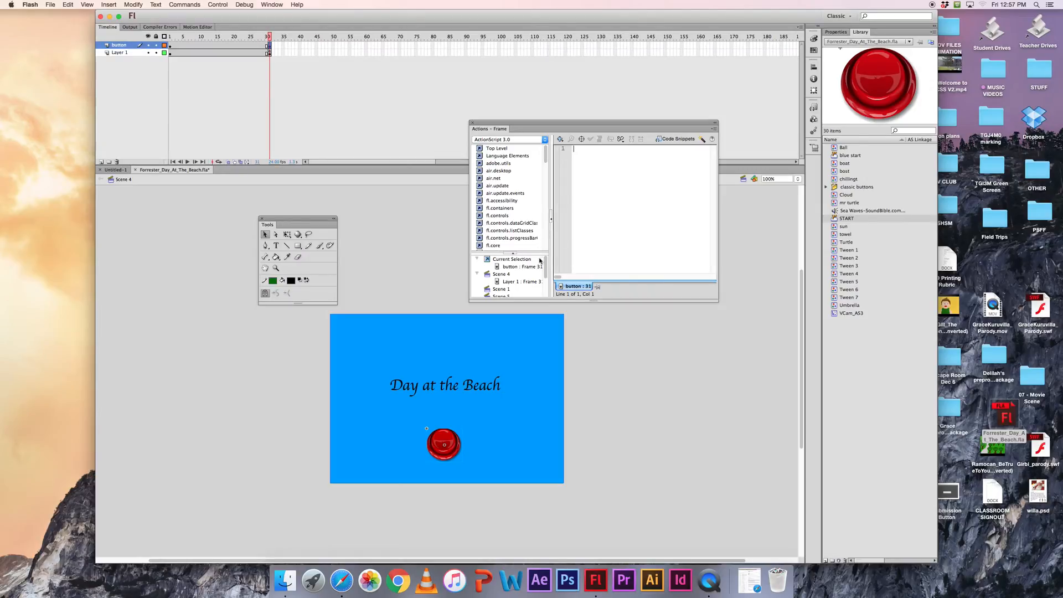
{"action": "scroll", "coordinate": [545, 267], "scroll_direction": "down", "scroll_amount": 2}
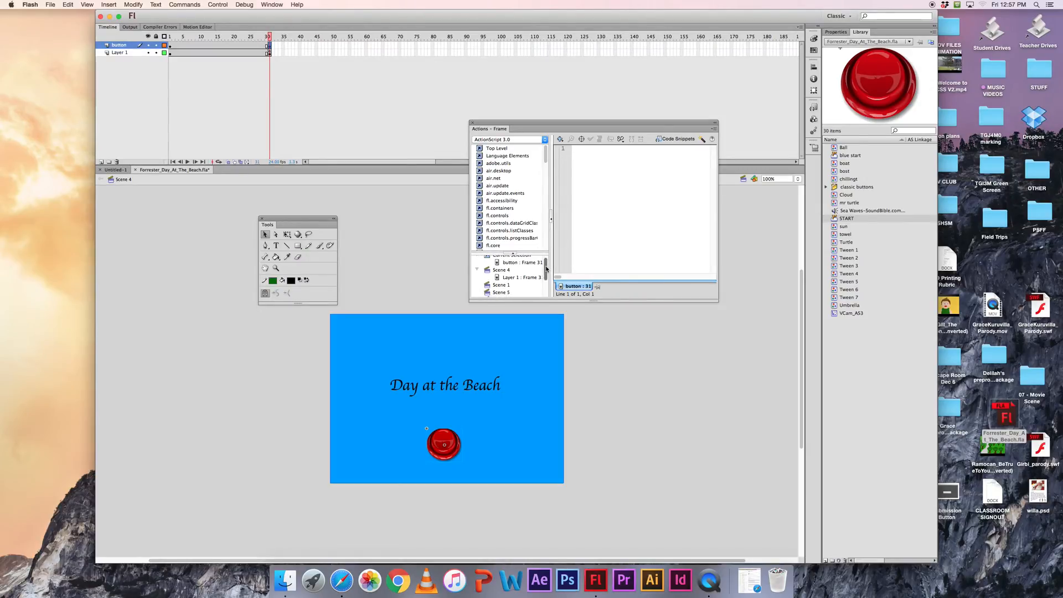
{"action": "scroll", "coordinate": [546, 268], "scroll_direction": "up", "scroll_amount": 1}
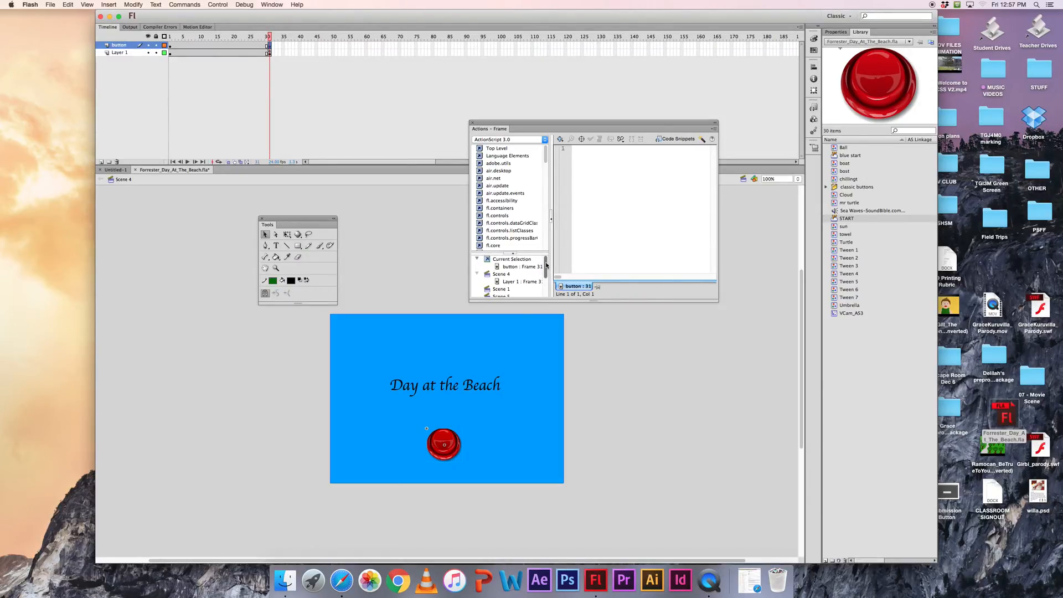
{"action": "scroll", "coordinate": [546, 265], "scroll_direction": "down", "scroll_amount": 1}
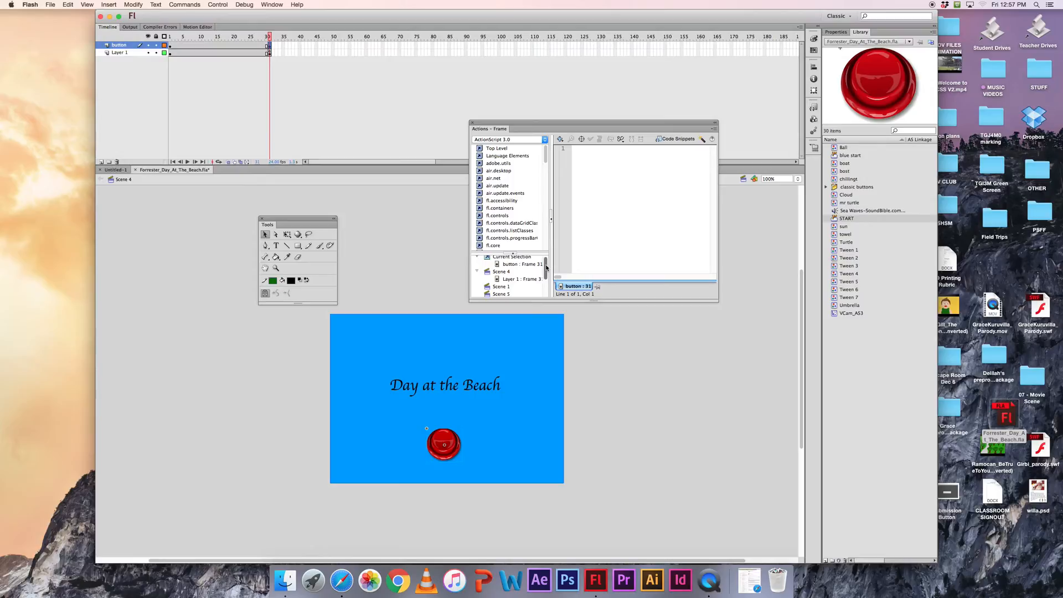
{"action": "left_click", "coordinate": [506, 264]}
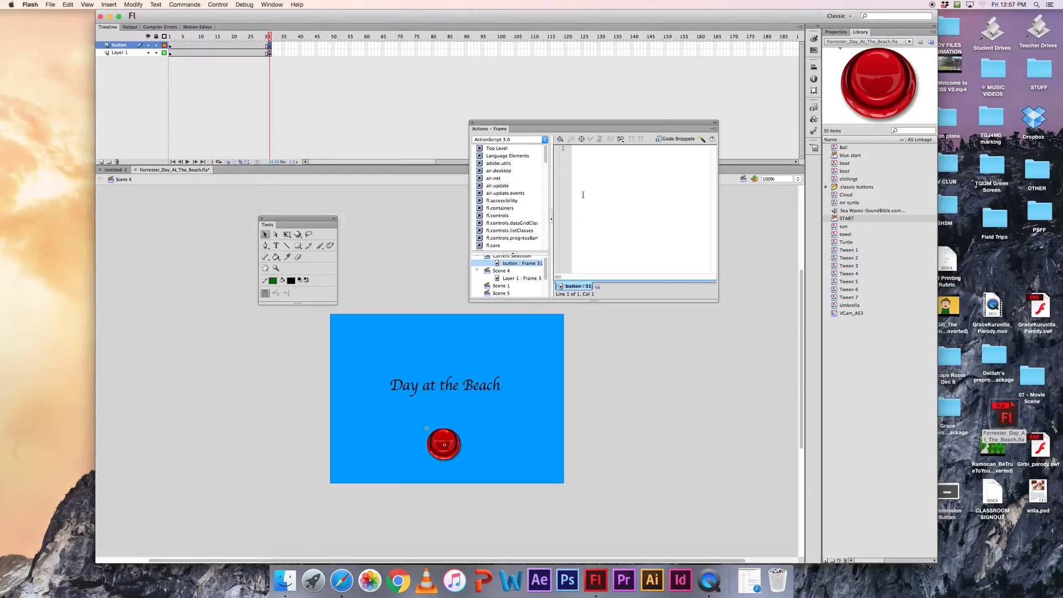
{"action": "left_click", "coordinate": [579, 152]}
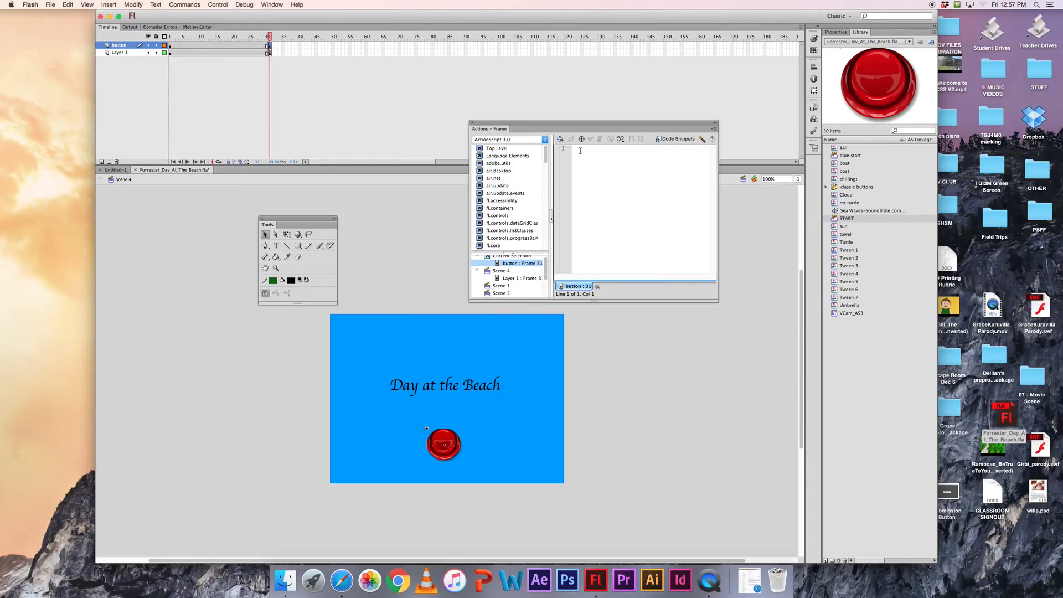
Step: Apply the Timeline Navigation code snippet "Click to Go to Next Scene and Play" to the red button on frame 31
{"action": "left_click", "coordinate": [674, 139]}
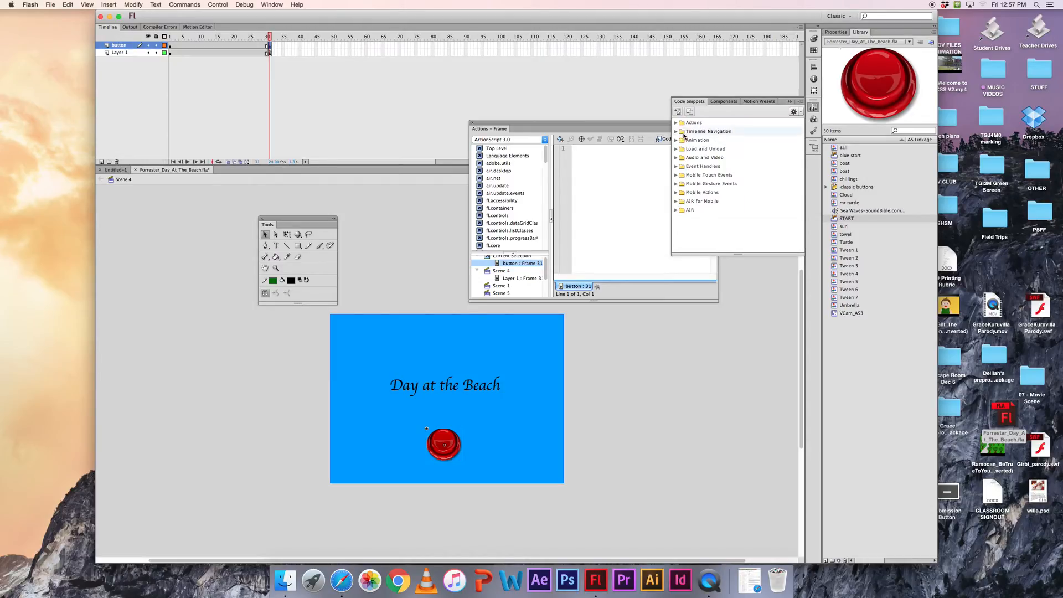
{"action": "left_click", "coordinate": [675, 132]}
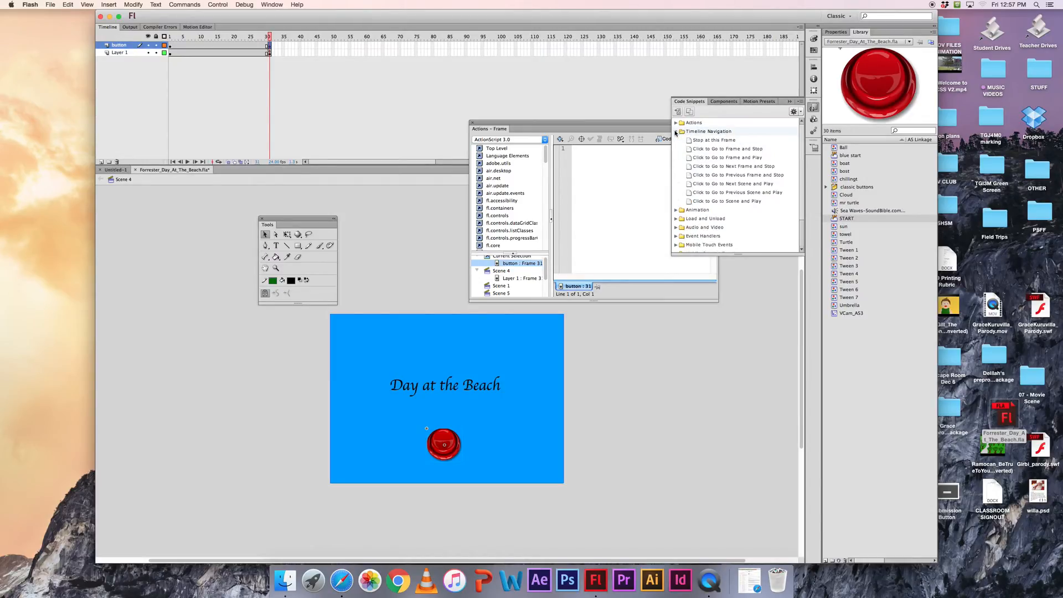
{"action": "left_click", "coordinate": [696, 186]}
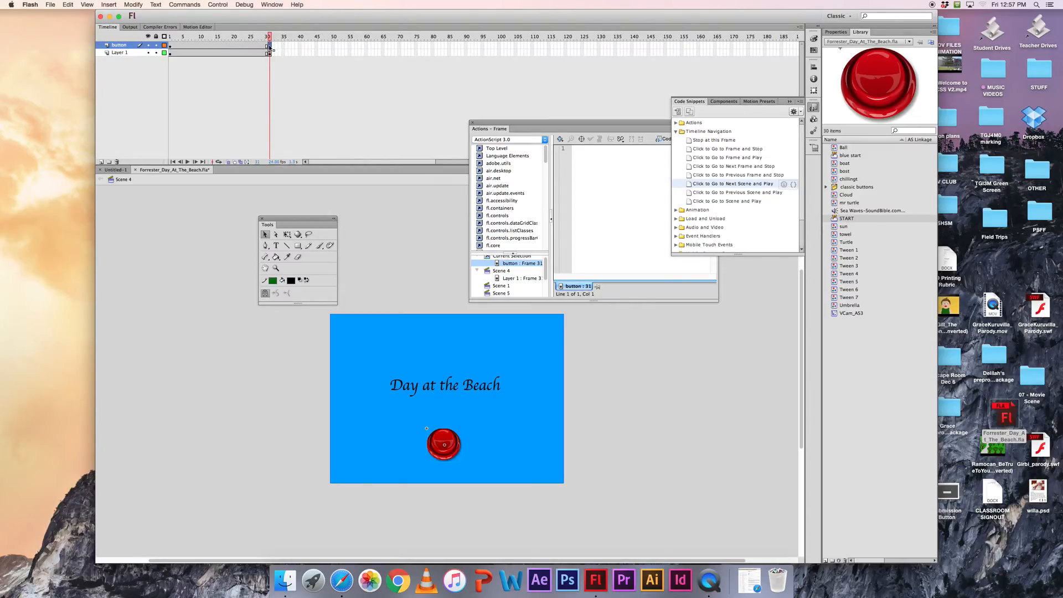
{"action": "left_click", "coordinate": [681, 184]}
{"action": "left_click", "coordinate": [677, 112]}
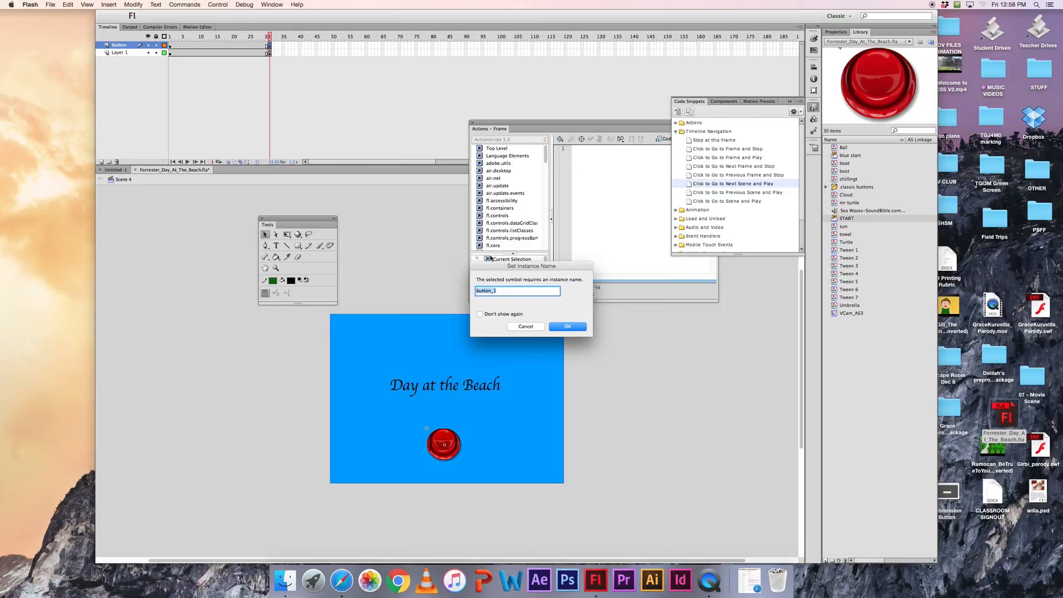
Step: Try to name the red button's instance "start 1"
{"action": "type", "text": "start button"}
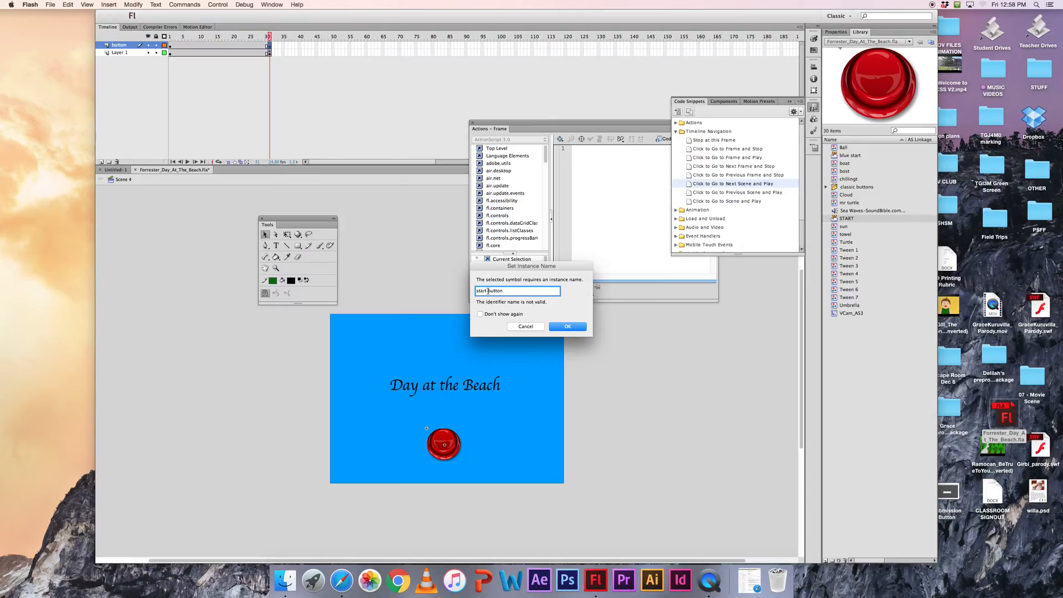
{"action": "left_click_drag", "start_coordinate": [488, 290], "coordinate": [508, 291]}
{"action": "type", "text": "1"}
{"action": "left_click", "coordinate": [555, 328]}
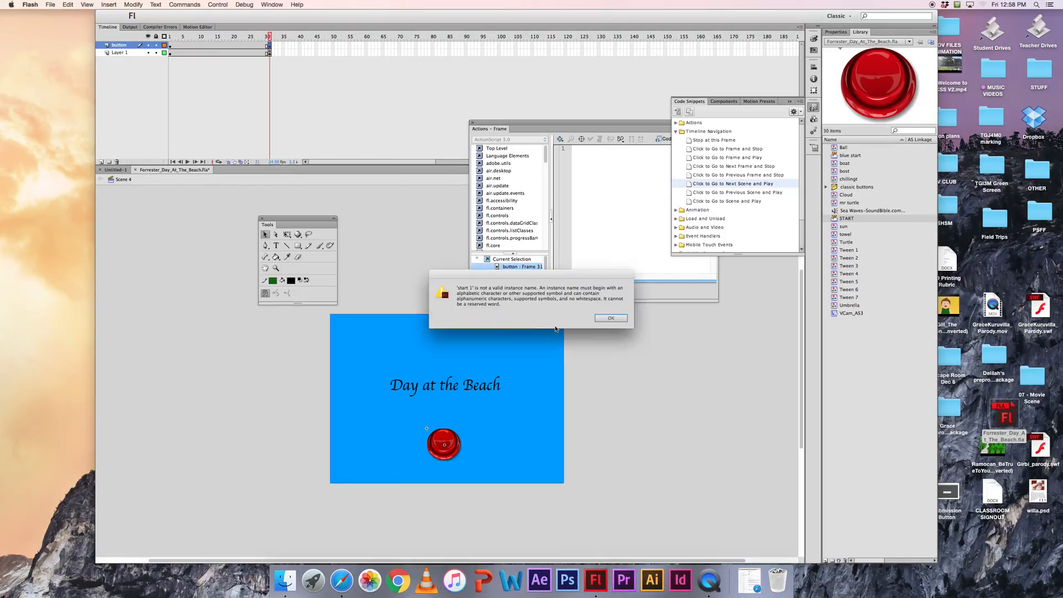
{"action": "left_click", "coordinate": [605, 317]}
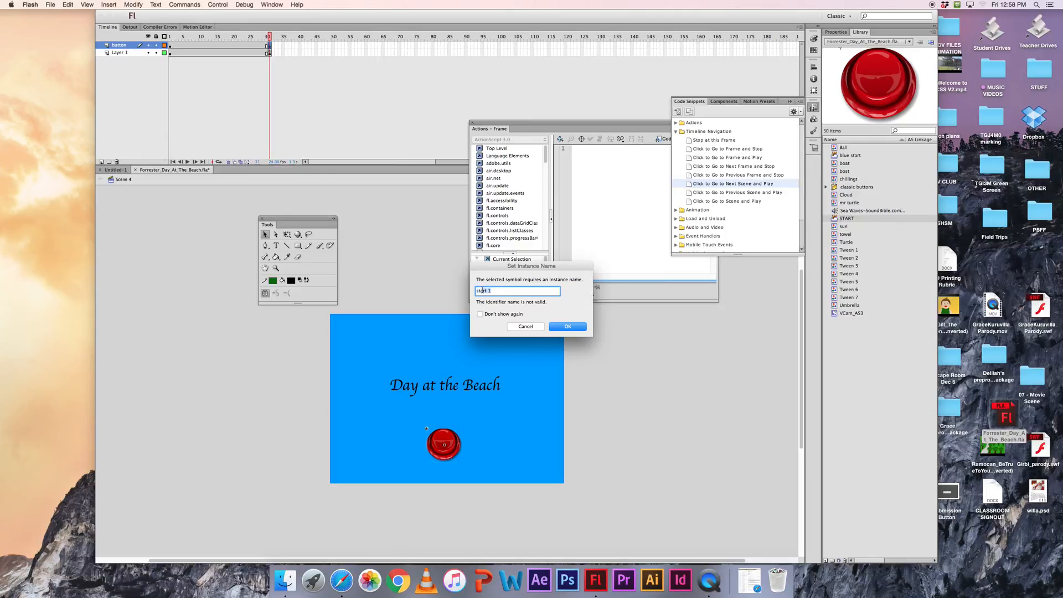
Step: Set the red button's instance name to RED and insert the next-scene snippet code
{"action": "type", "text": "R"}
{"action": "left_click", "coordinate": [560, 326]}
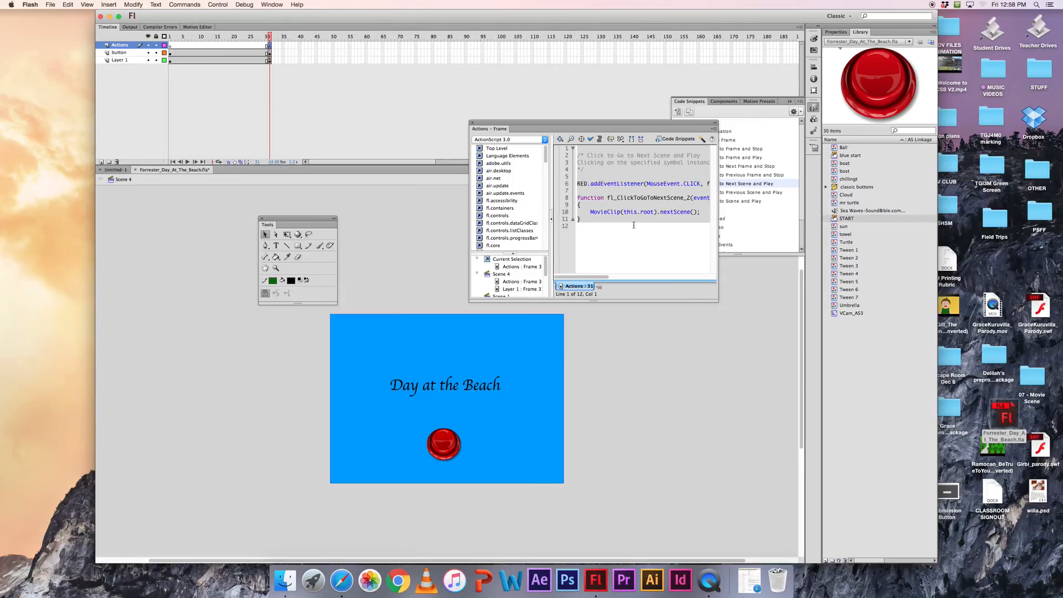
Step: Test the movie, try the red button in the preview, and close the preview
{"action": "left_click", "coordinate": [259, 37]}
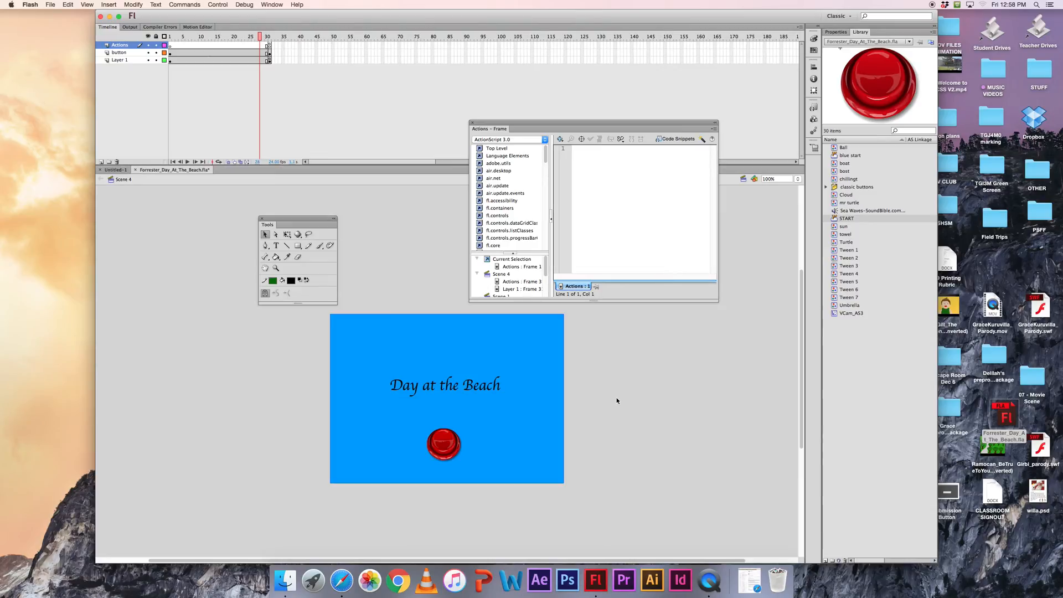
{"action": "key", "text": "super+Return"}
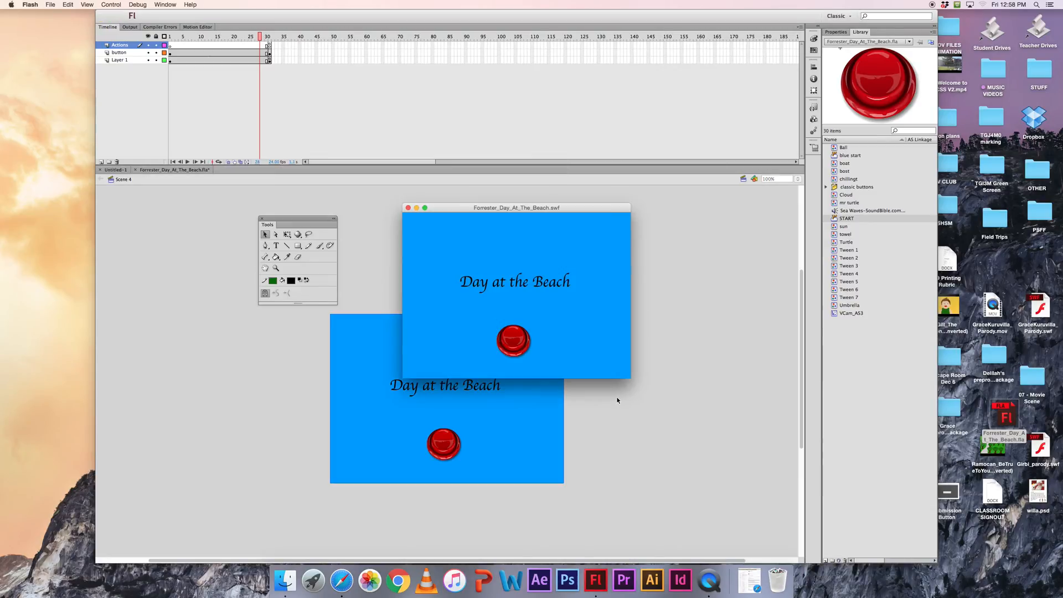
{"action": "left_click", "coordinate": [511, 340]}
{"action": "left_click", "coordinate": [407, 207]}
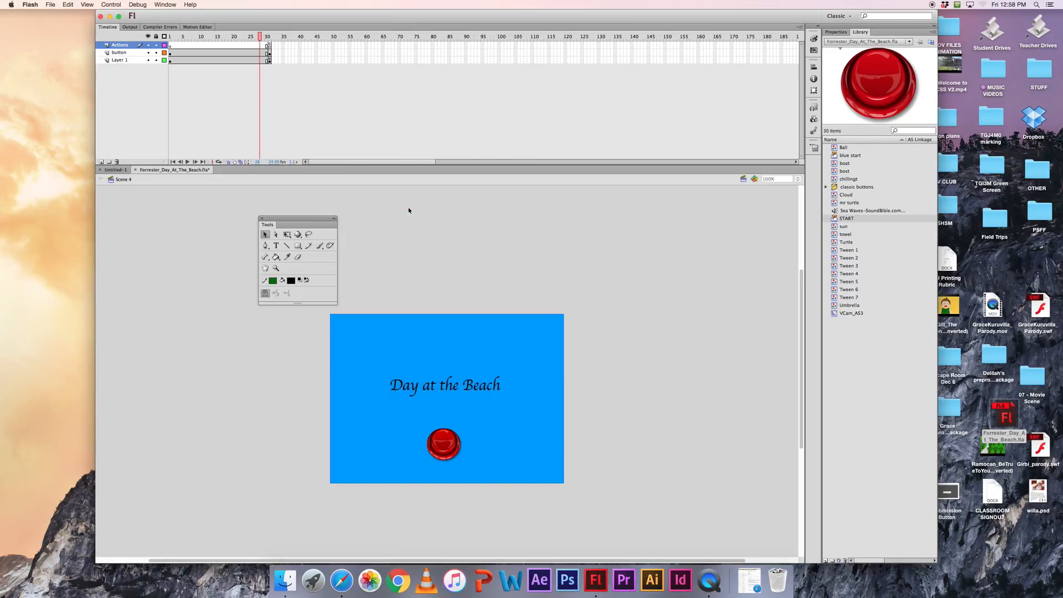